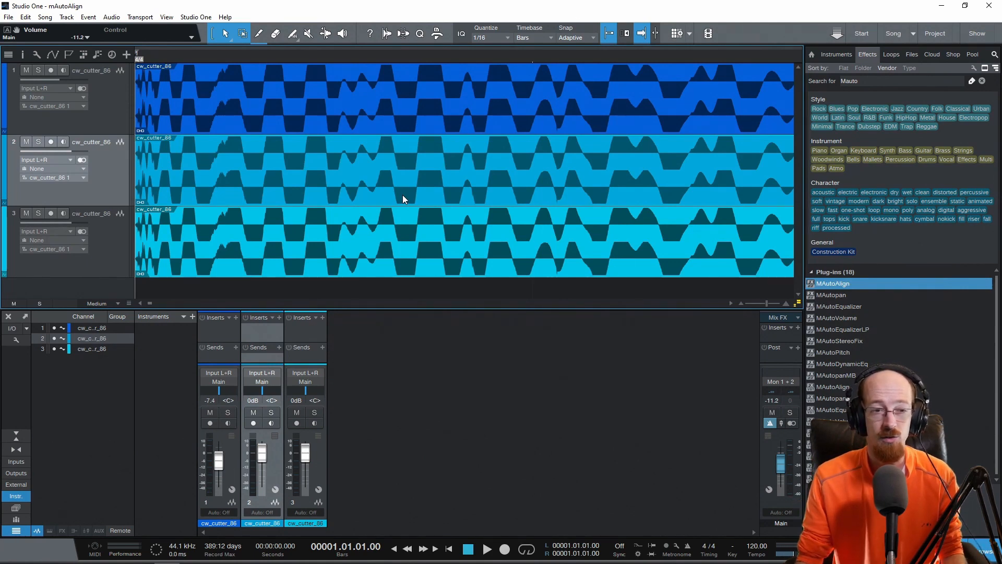
{"action": "left_click", "coordinate": [320, 120]}
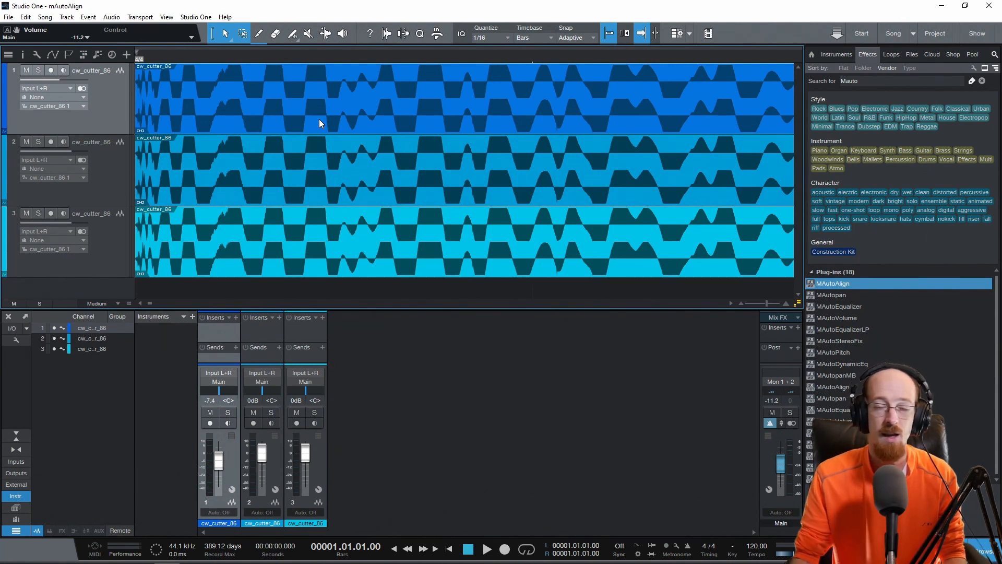
{"action": "left_click", "coordinate": [139, 96]}
{"action": "left_click", "coordinate": [176, 115]}
{"action": "left_click", "coordinate": [214, 158]}
{"action": "left_click", "coordinate": [209, 250]}
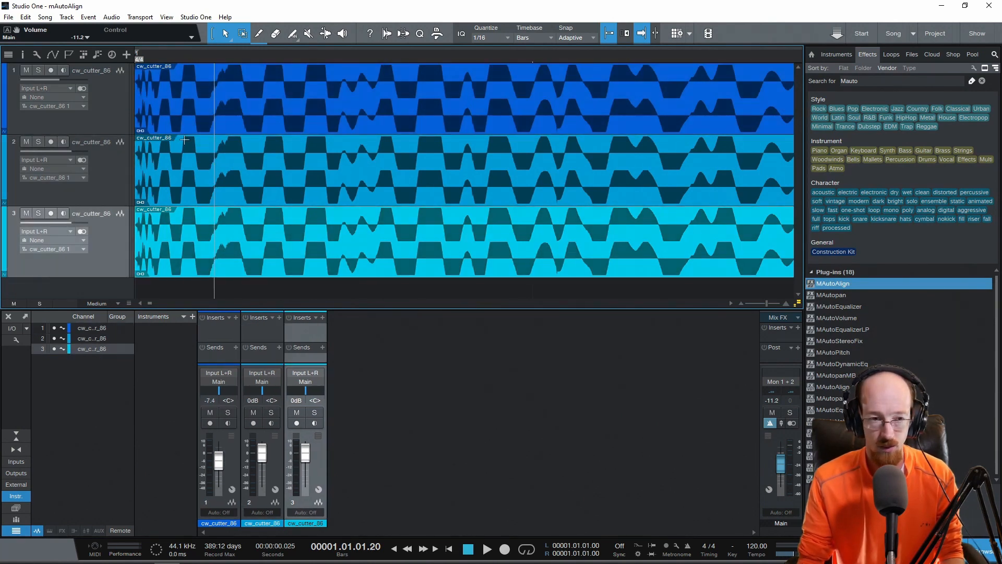
{"action": "left_click", "coordinate": [153, 129]}
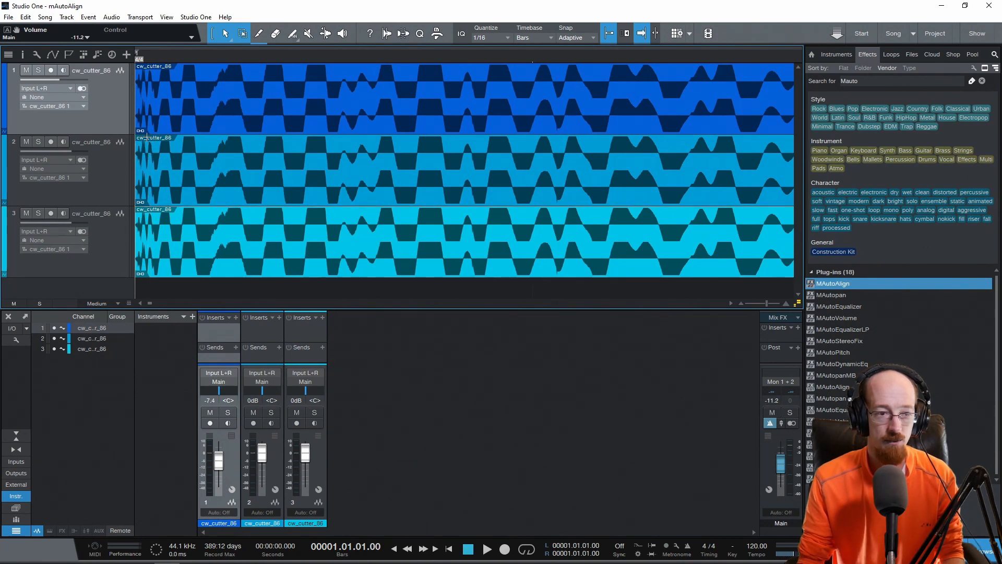
Offset the audio clips on tracks 2 and 3 slightly behind track 1's start, moving track 2's clip about twice as far as track 3's
{"action": "scroll", "coordinate": [147, 137], "scroll_direction": "up", "scroll_amount": 5}
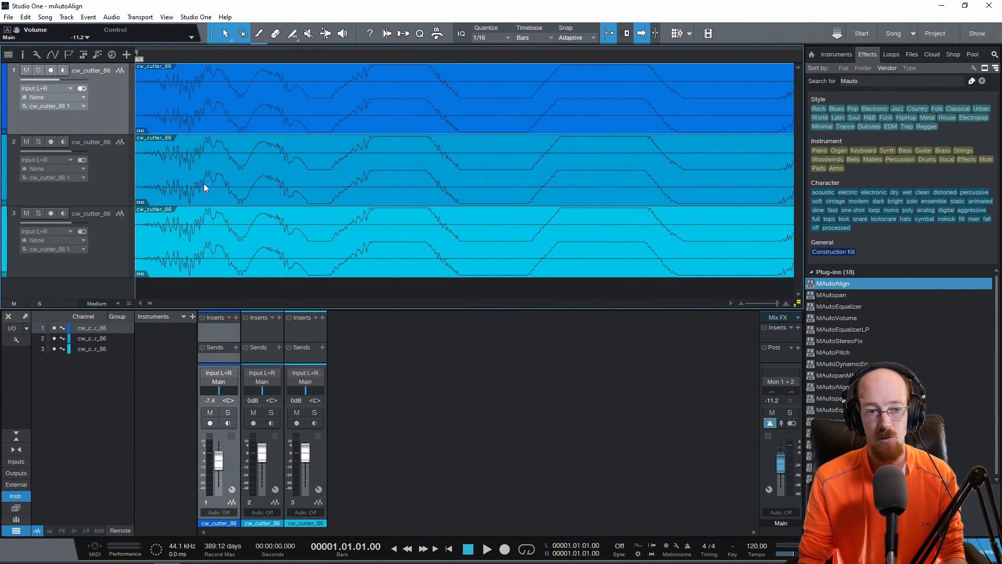
{"action": "left_click_drag", "start_coordinate": [196, 189], "coordinate": [222, 186]}
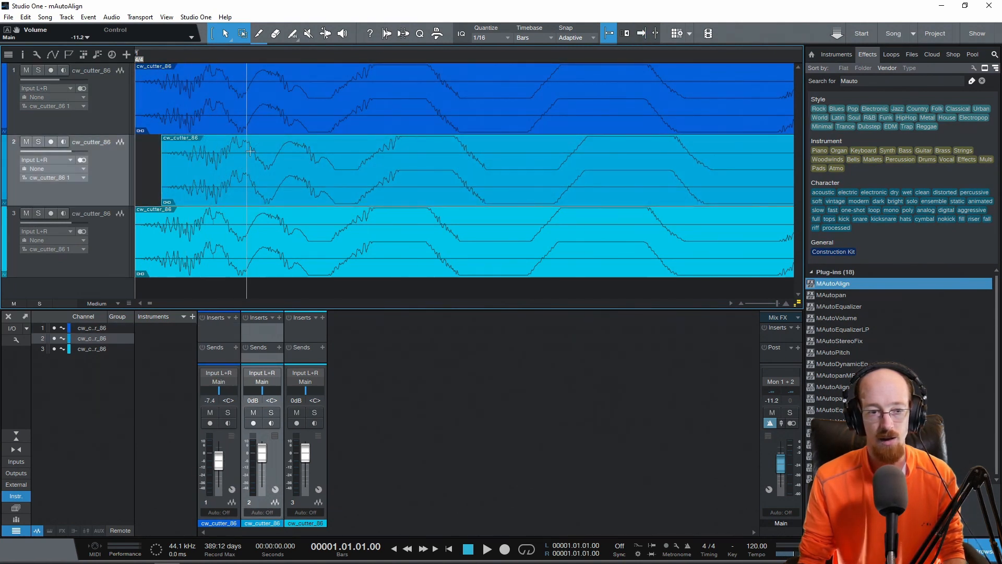
{"action": "left_click", "coordinate": [230, 262]}
{"action": "left_click_drag", "start_coordinate": [230, 261], "coordinate": [232, 258]}
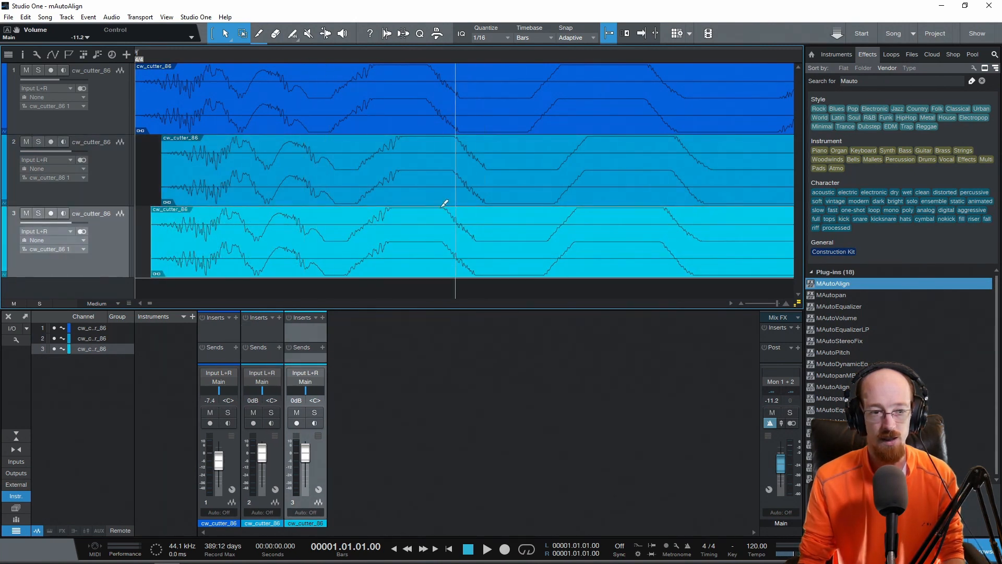
Play the three misaligned cw_cutter_86 tracks together to hear the phase problem, and stop playback
{"action": "scroll", "coordinate": [370, 181], "scroll_direction": "down", "scroll_amount": 10}
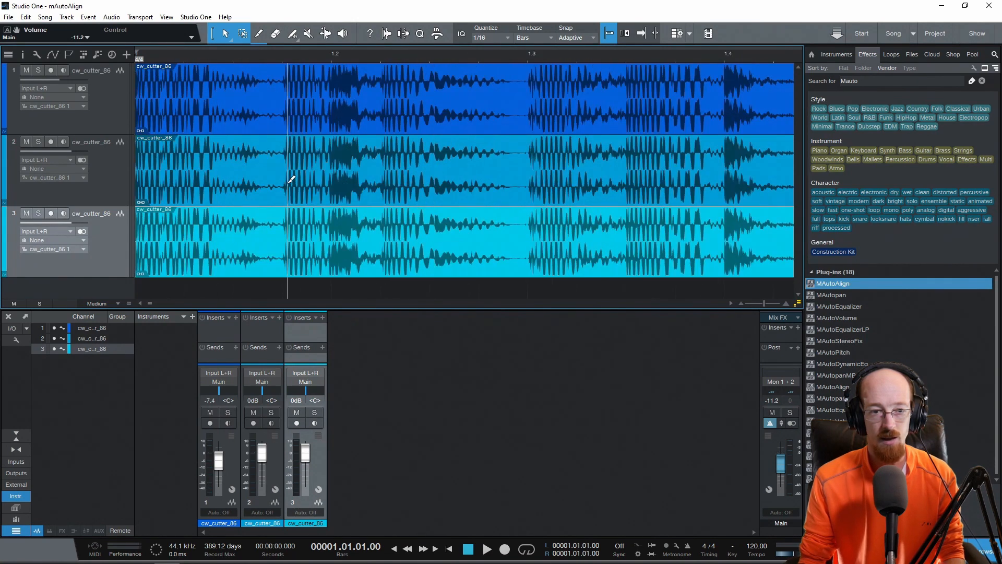
{"action": "scroll", "coordinate": [290, 179], "scroll_direction": "down", "scroll_amount": 3}
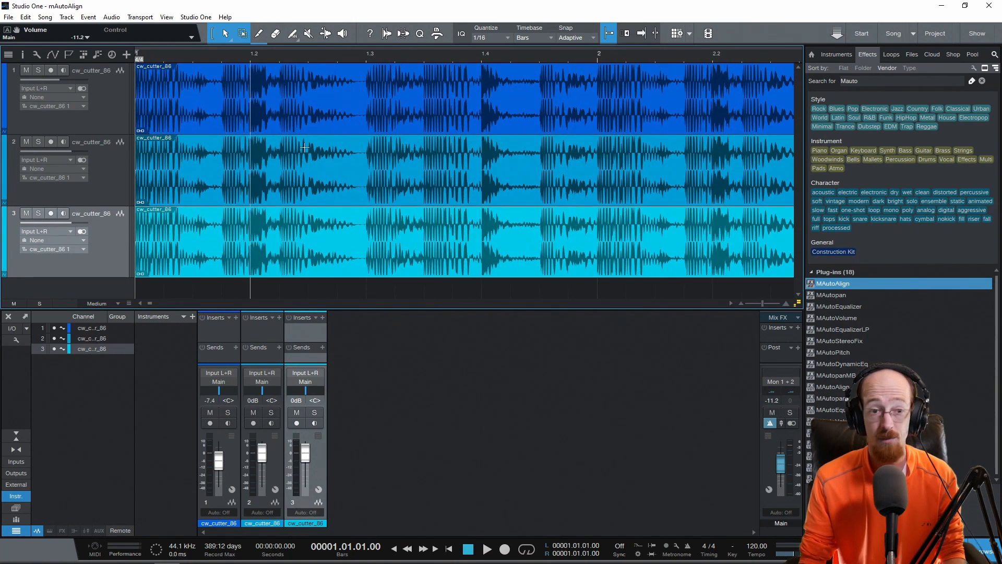
{"action": "key", "text": "space"}
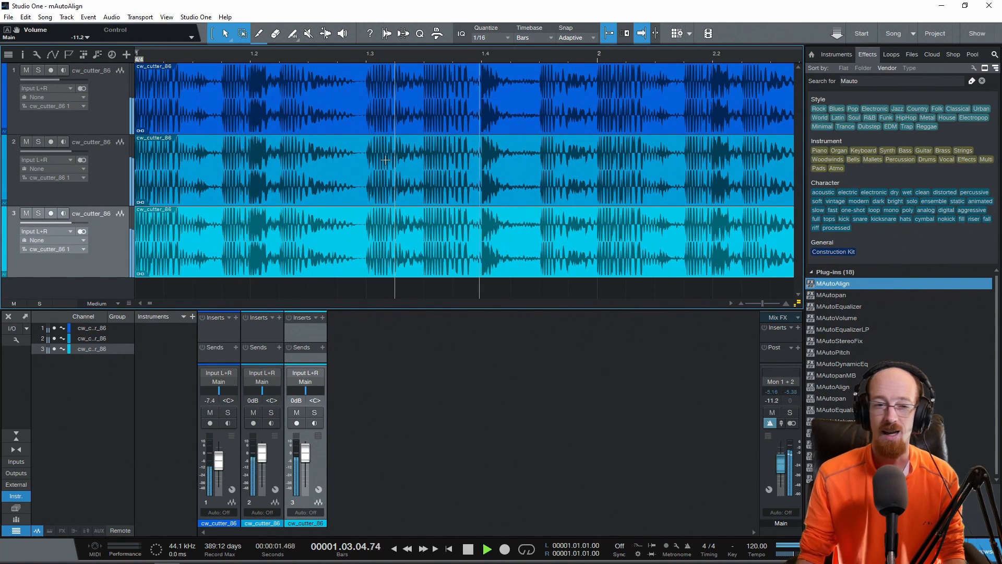
{"action": "key", "text": "space"}
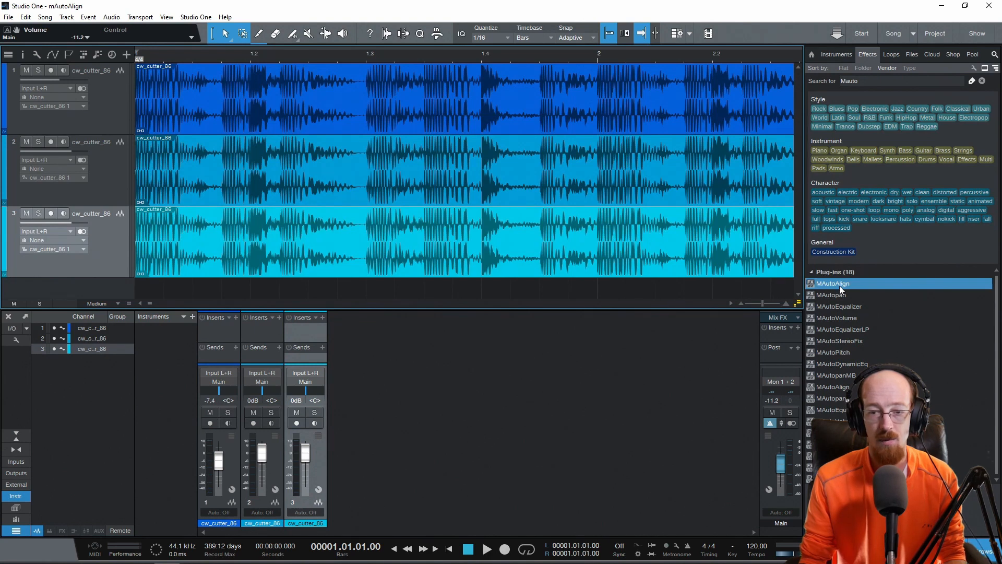
Insert MAutoAlign on track 1, keep its group set to Drumset, and copy the plug-in to tracks 2 and 3
{"action": "left_click_drag", "start_coordinate": [834, 284], "coordinate": [218, 328]}
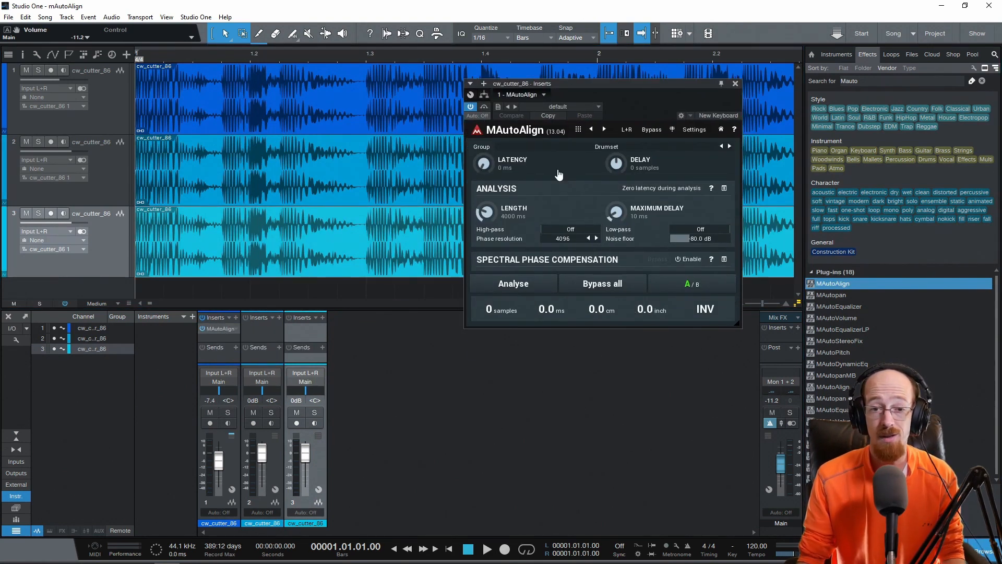
{"action": "left_click", "coordinate": [598, 148]}
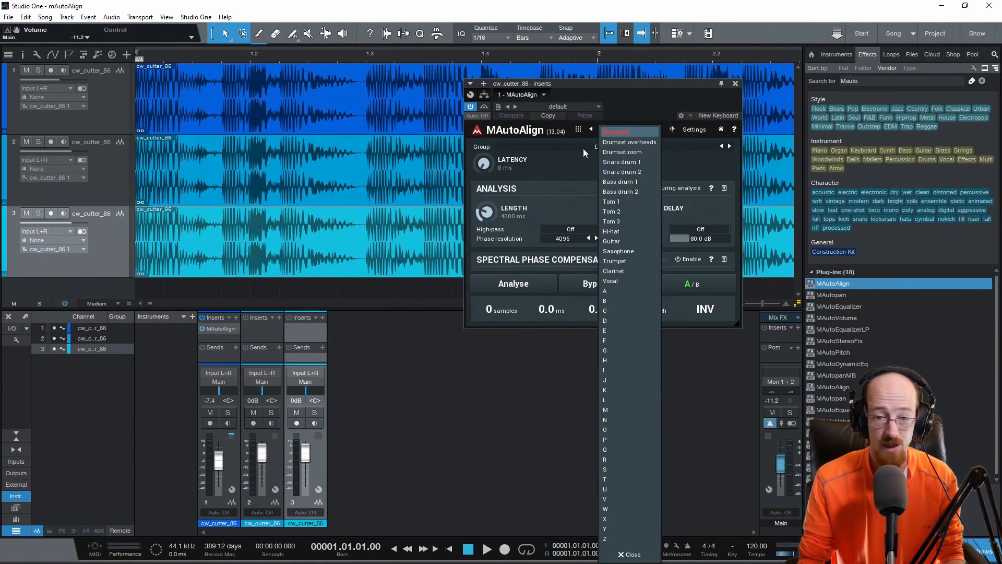
{"action": "left_click", "coordinate": [579, 156]}
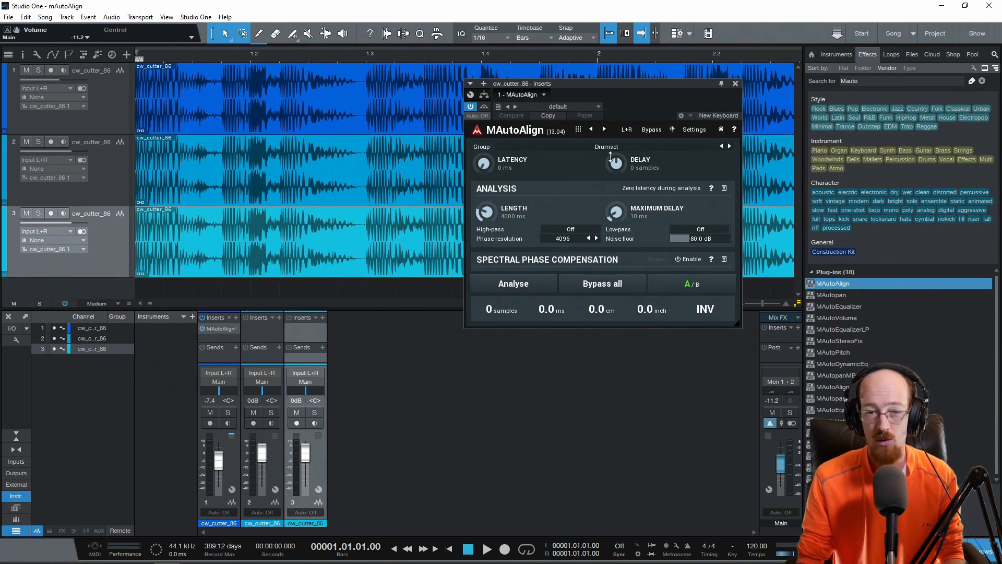
{"action": "left_click_drag", "start_coordinate": [215, 329], "coordinate": [300, 329]}
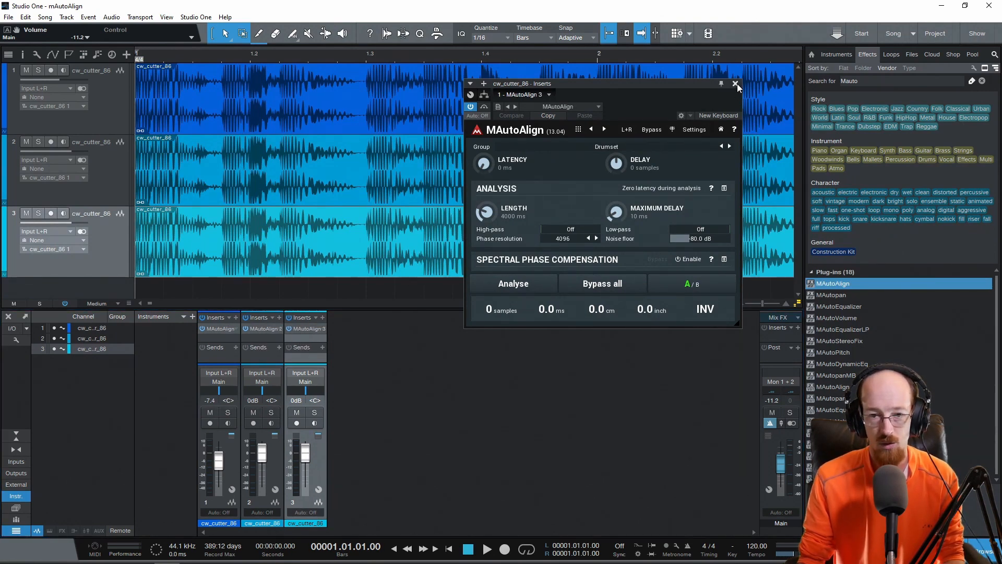
Run MAutoAlign's analysis of the grouped tracks while the song plays from the start, and stop playback
{"action": "left_click_drag", "start_coordinate": [644, 88], "coordinate": [663, 87]}
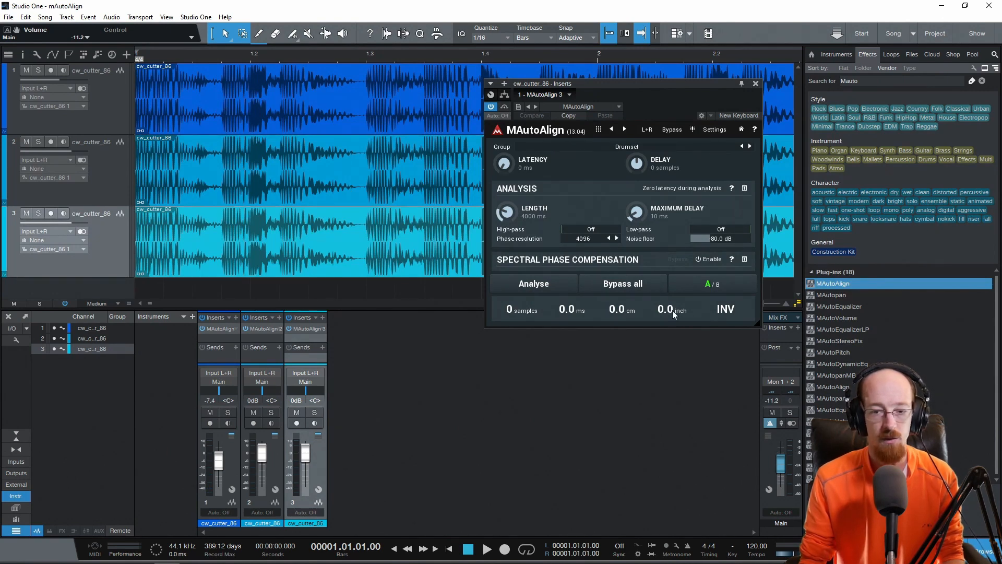
{"action": "left_click", "coordinate": [137, 59]}
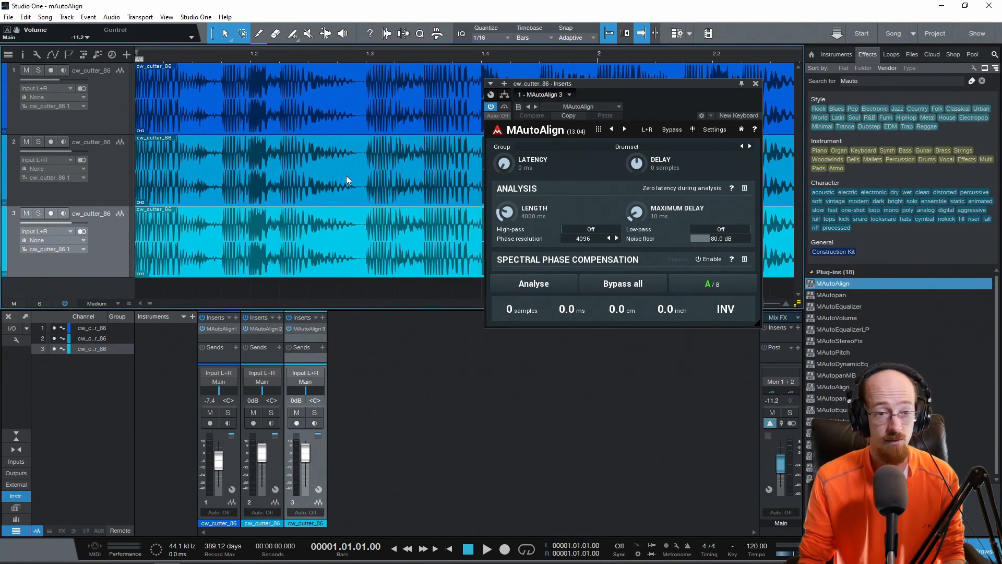
{"action": "scroll", "coordinate": [279, 151], "scroll_direction": "down", "scroll_amount": 5}
{"action": "key", "text": "space"}
{"action": "left_click", "coordinate": [533, 285]}
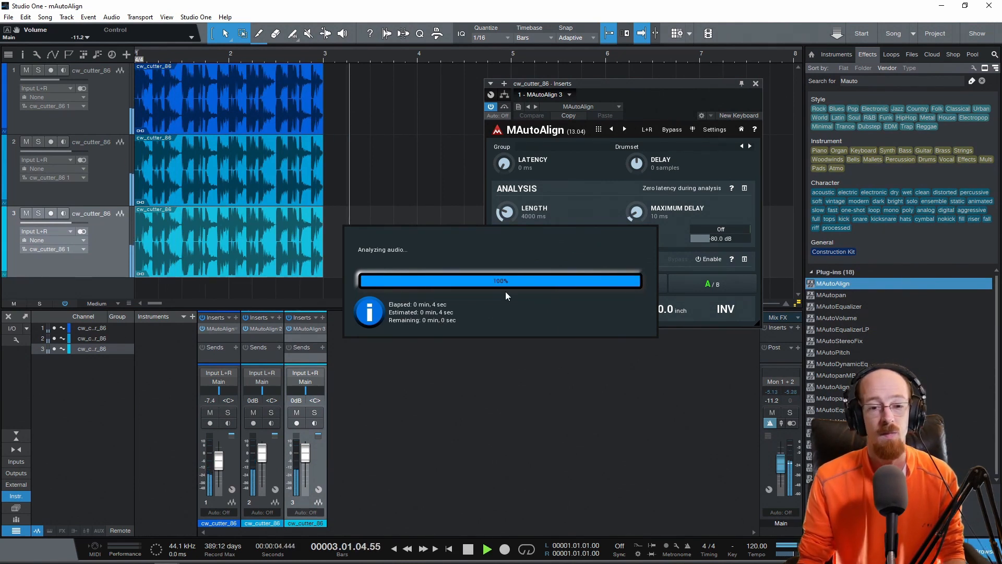
{"action": "key", "text": "space"}
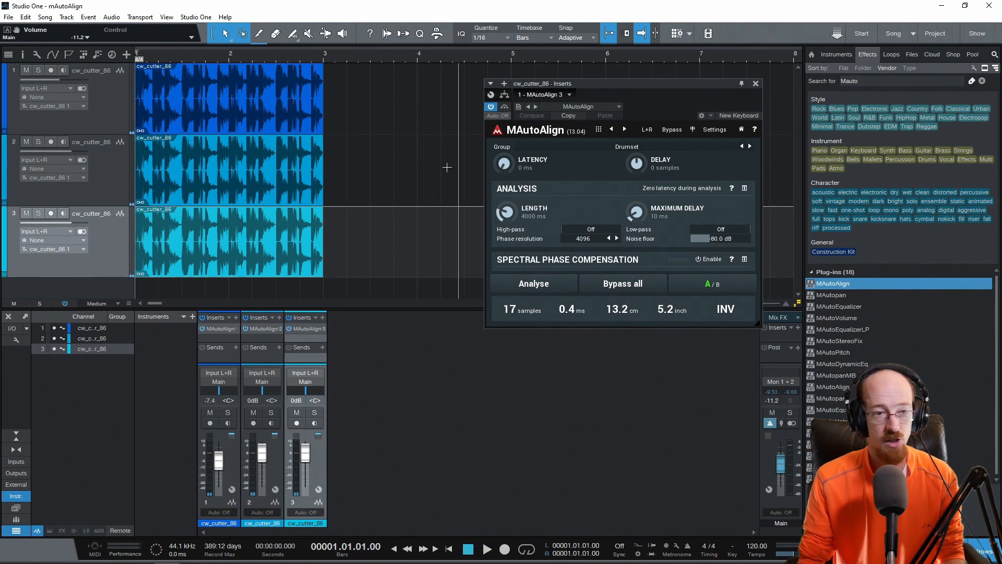
Play the three tracks with the MAutoAlign compensation applied, stop playback, and close the plug-in window
{"action": "key", "text": "space"}
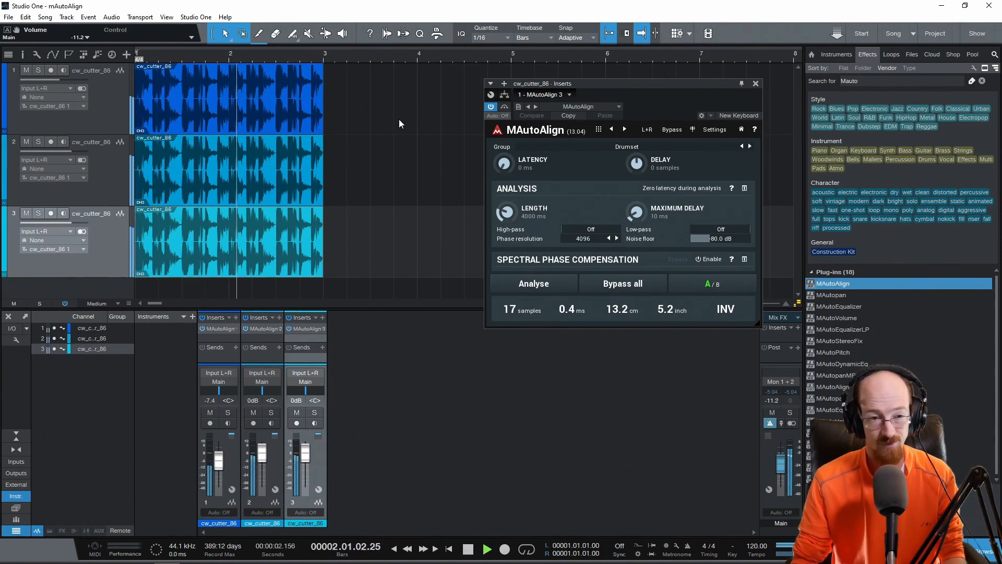
{"action": "key", "text": "space"}
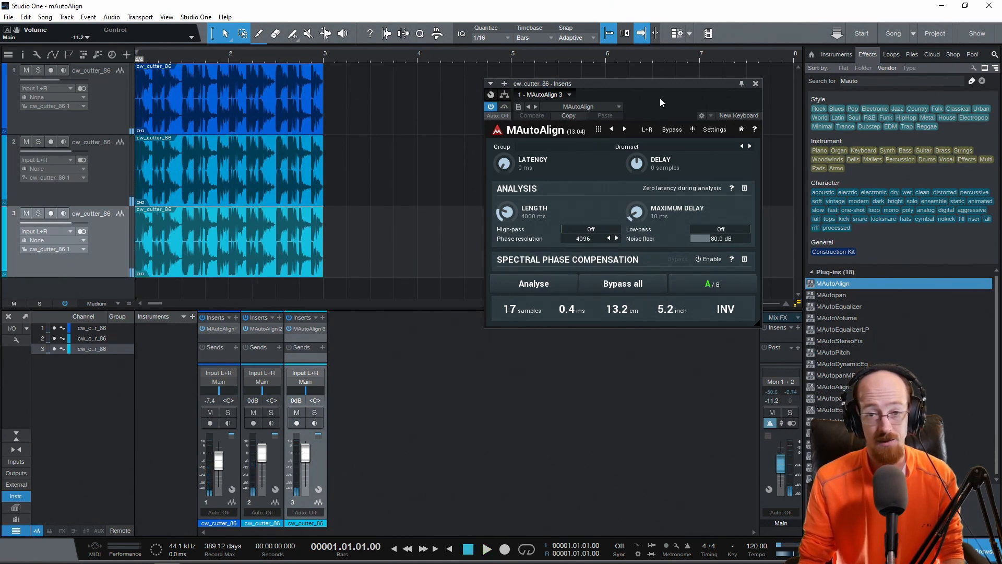
{"action": "left_click", "coordinate": [755, 84]}
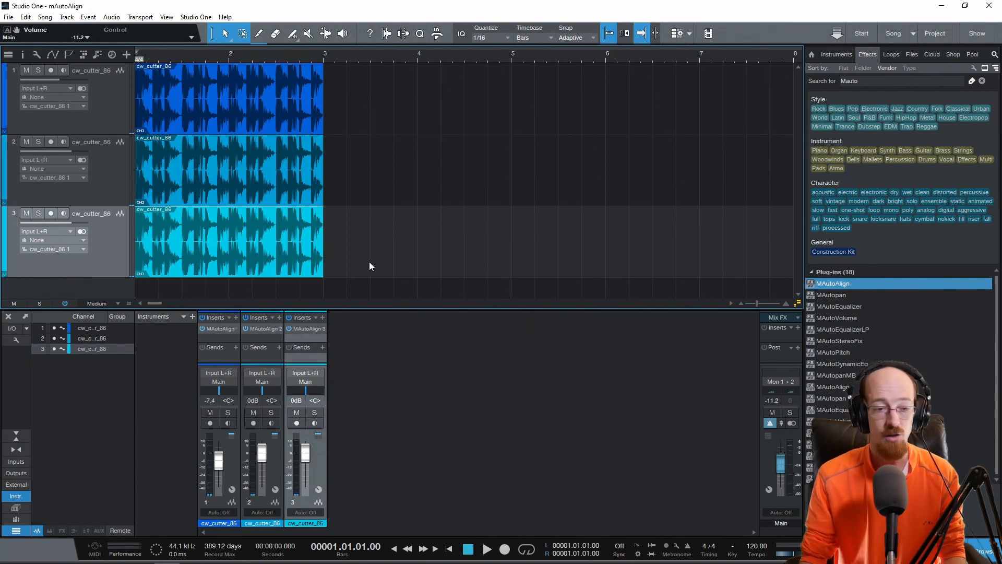
Compare the delay compensation calculated by the MAutoAlign instances on tracks 1, 2 and 3
{"action": "left_click", "coordinate": [225, 330]}
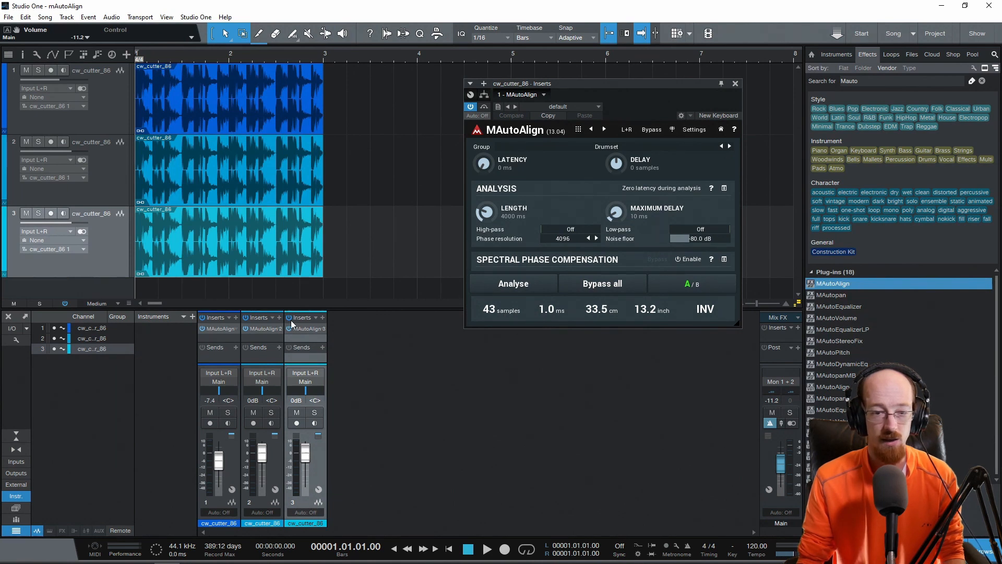
{"action": "left_click", "coordinate": [264, 327]}
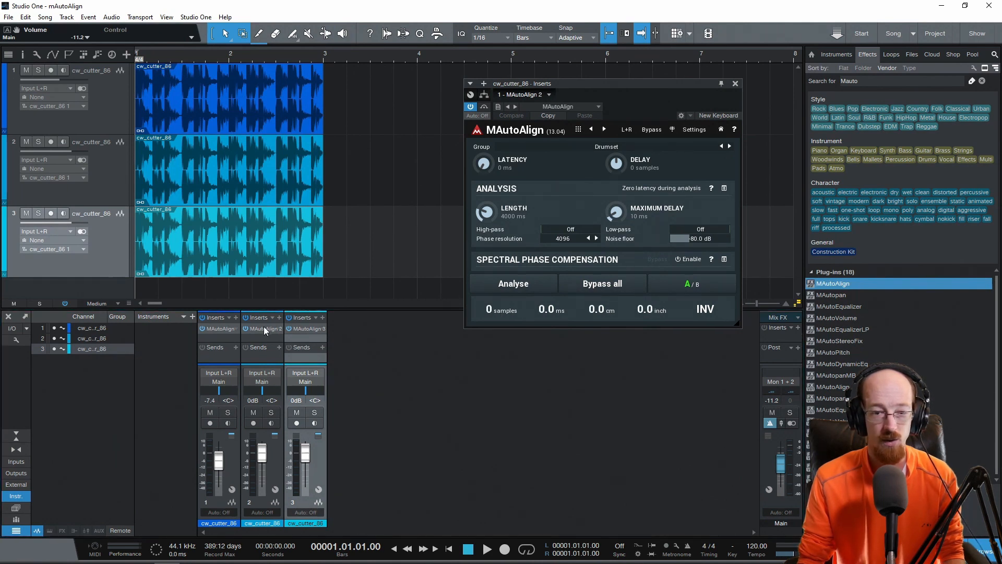
{"action": "left_click", "coordinate": [220, 327]}
{"action": "left_click", "coordinate": [302, 328]}
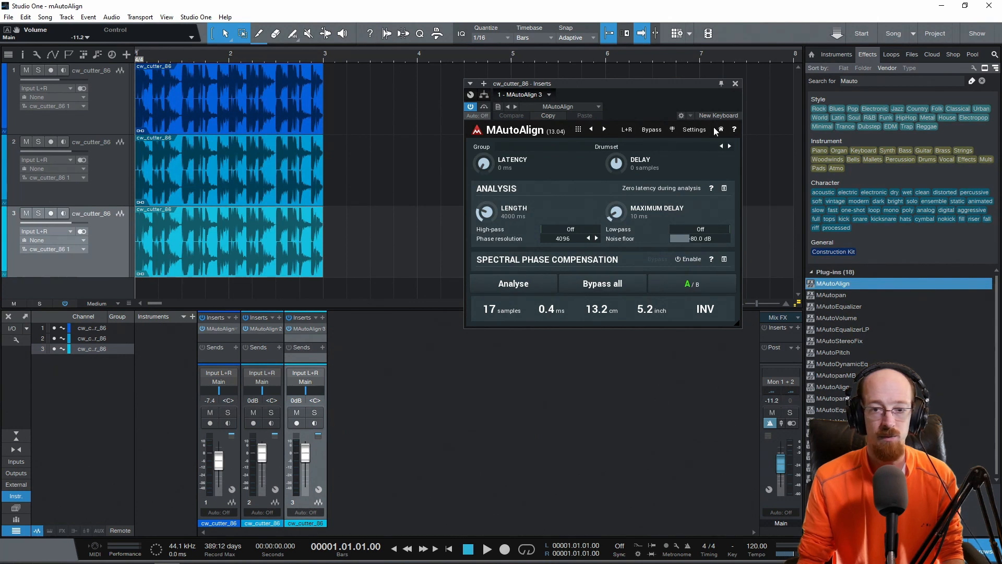
{"action": "left_click", "coordinate": [735, 85]}
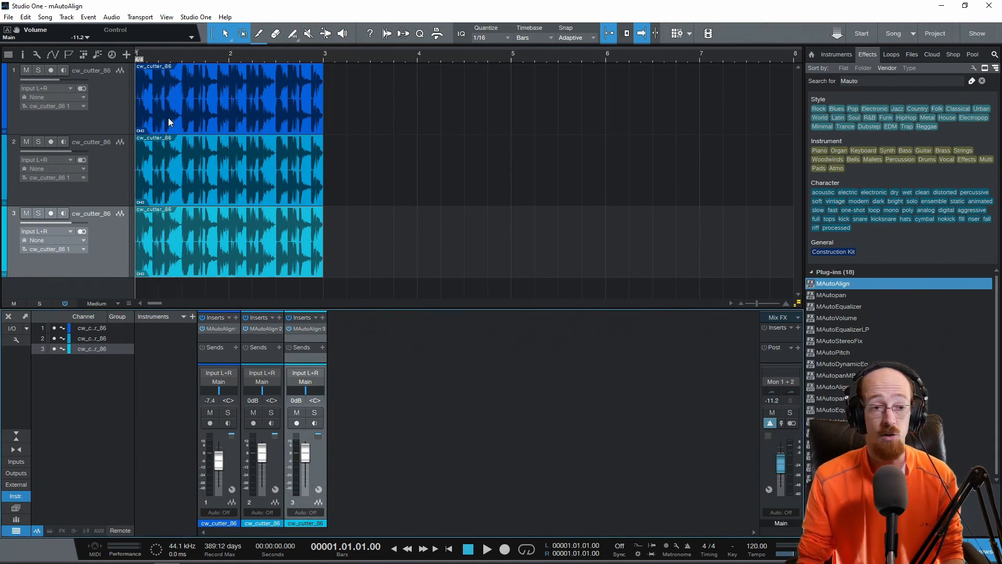
{"action": "left_click", "coordinate": [172, 115]}
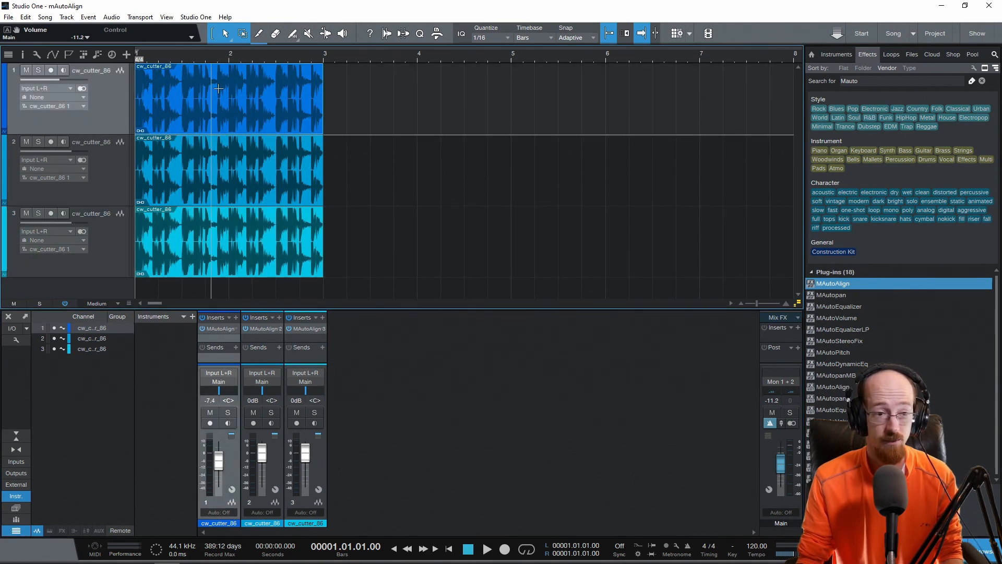